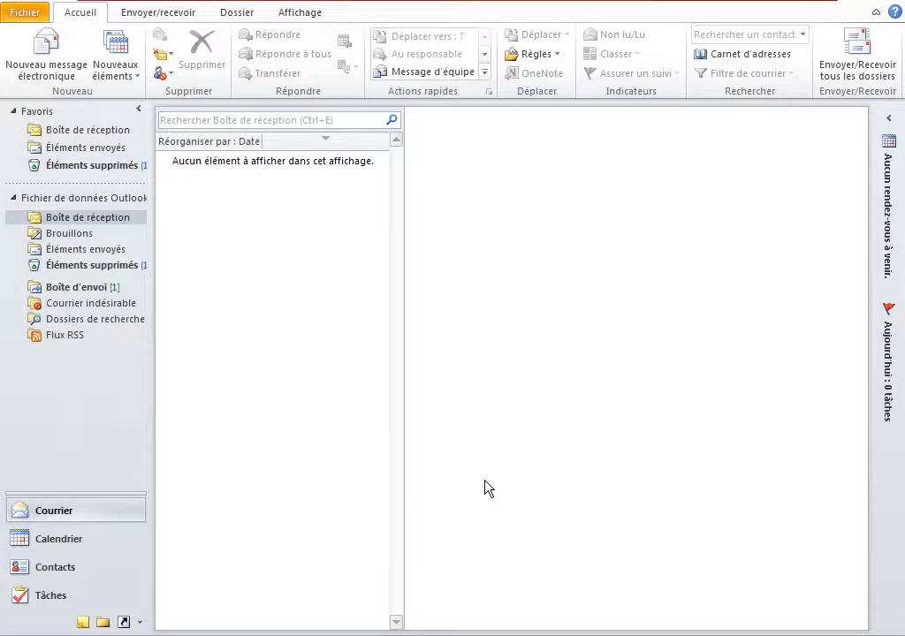
Switch Outlook from the empty inbox to the Contacts view showing five contact cards
left_click(61, 569)
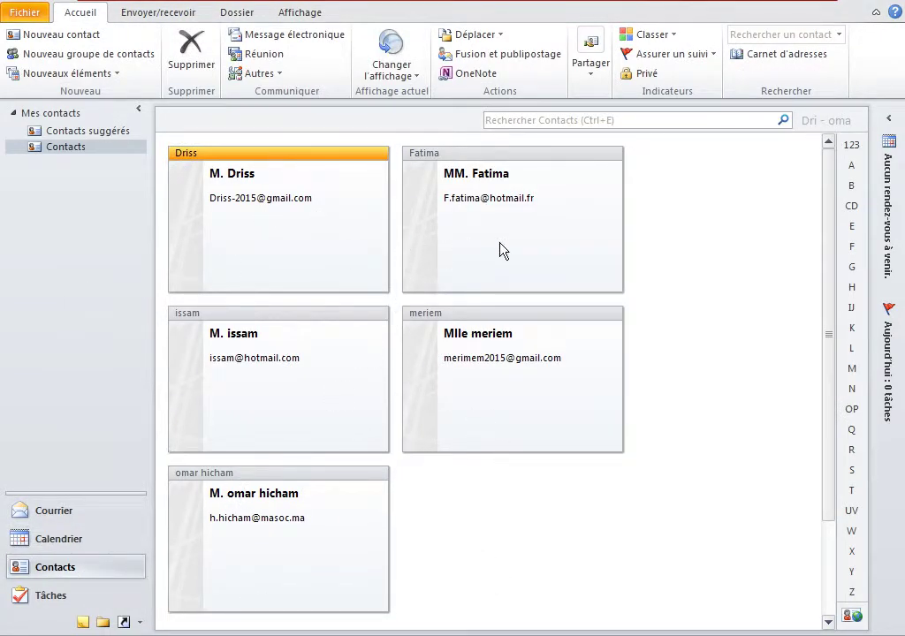
Create and save a new contact with title M., the contact's full name and e-mail address
left_click(72, 40)
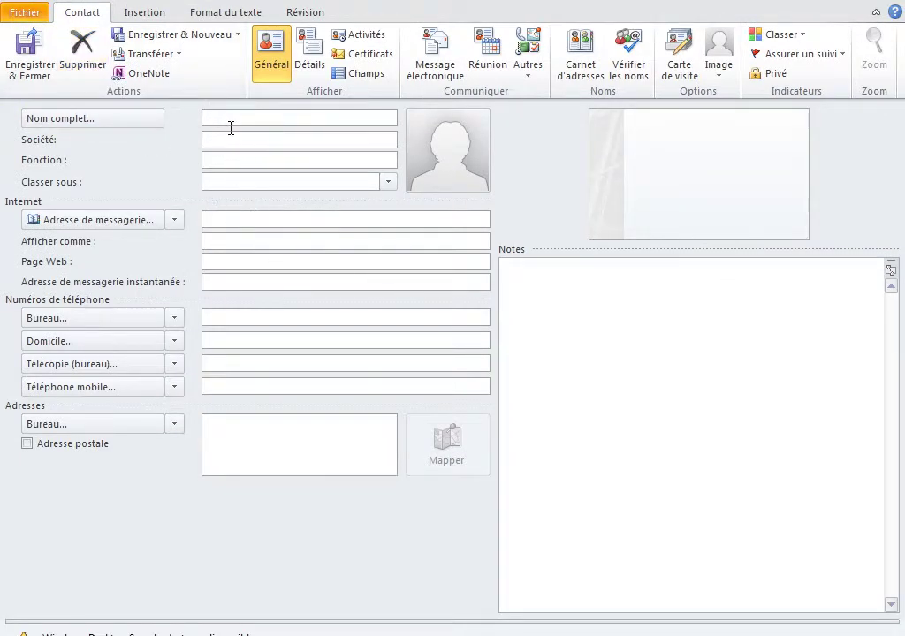
type("Kari")
type("m")
left_click(212, 217)
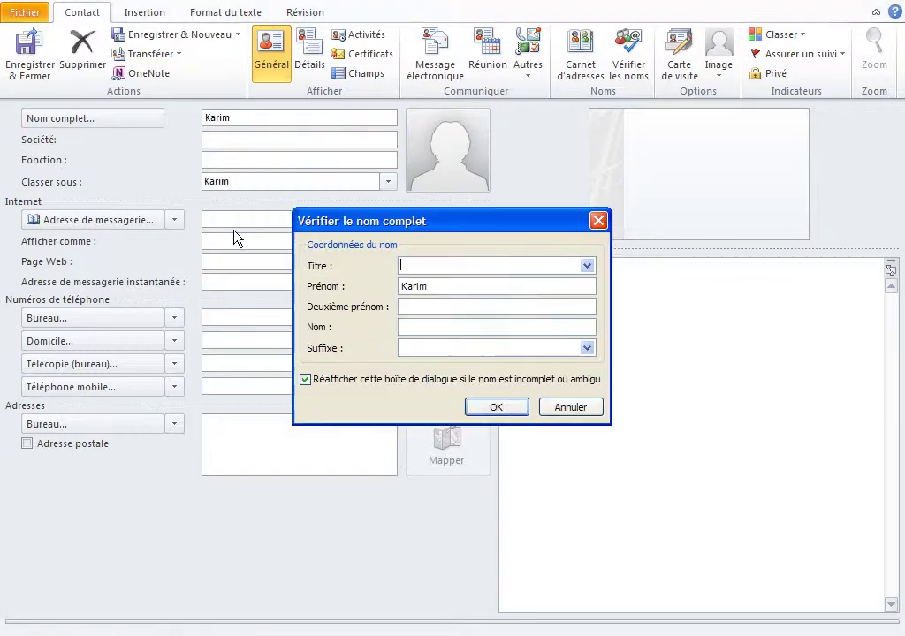
left_click(587, 265)
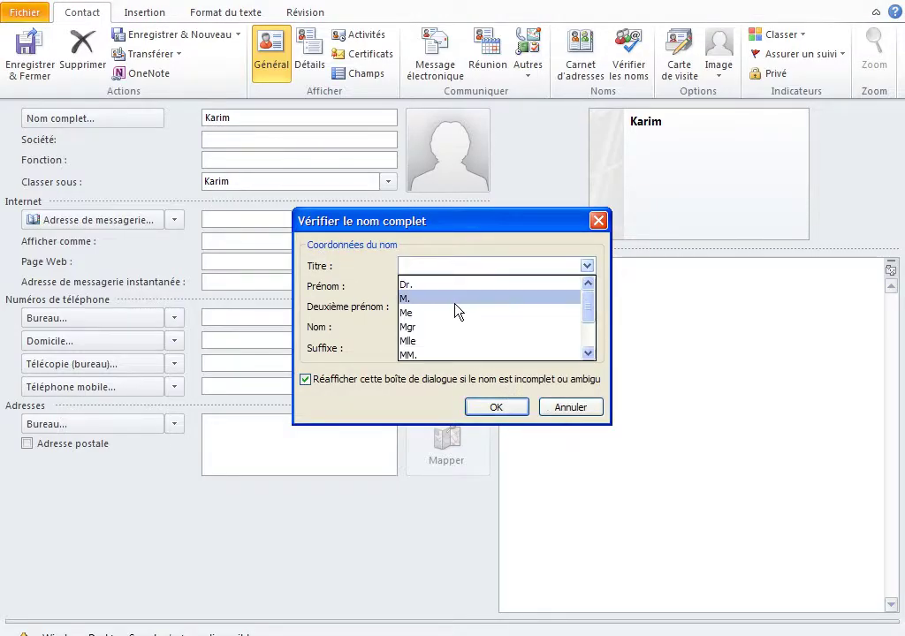
left_click(427, 297)
left_click(495, 407)
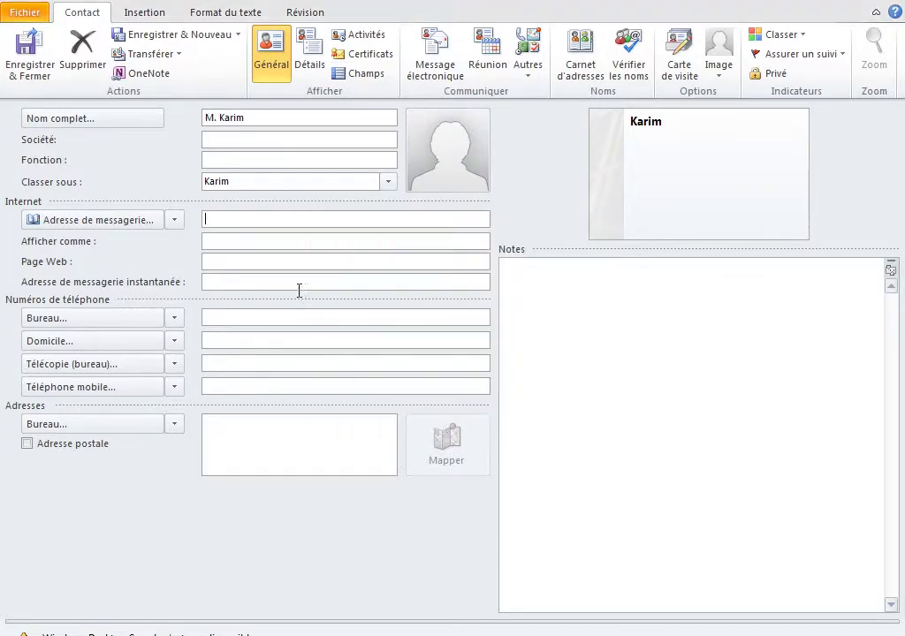
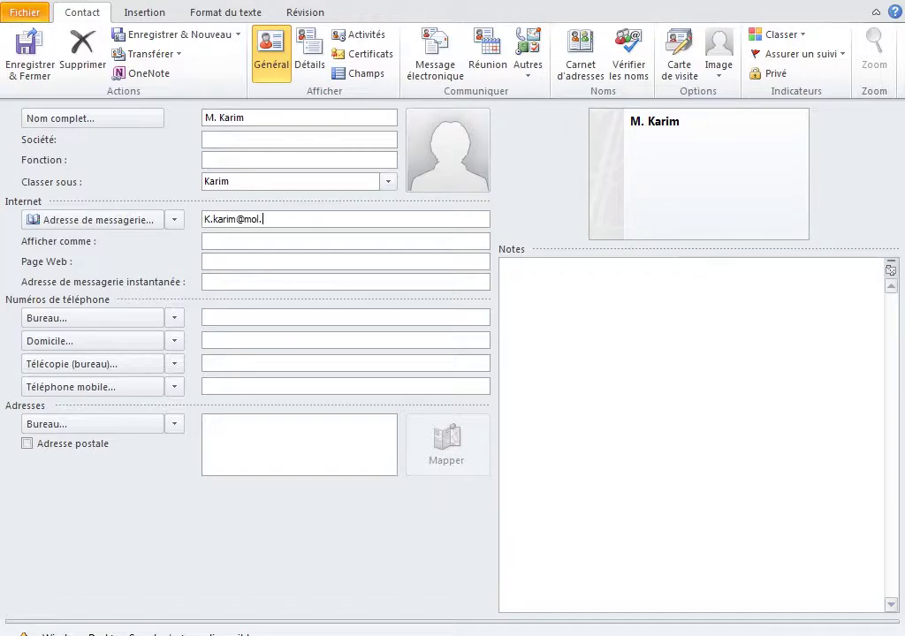
left_click(31, 60)
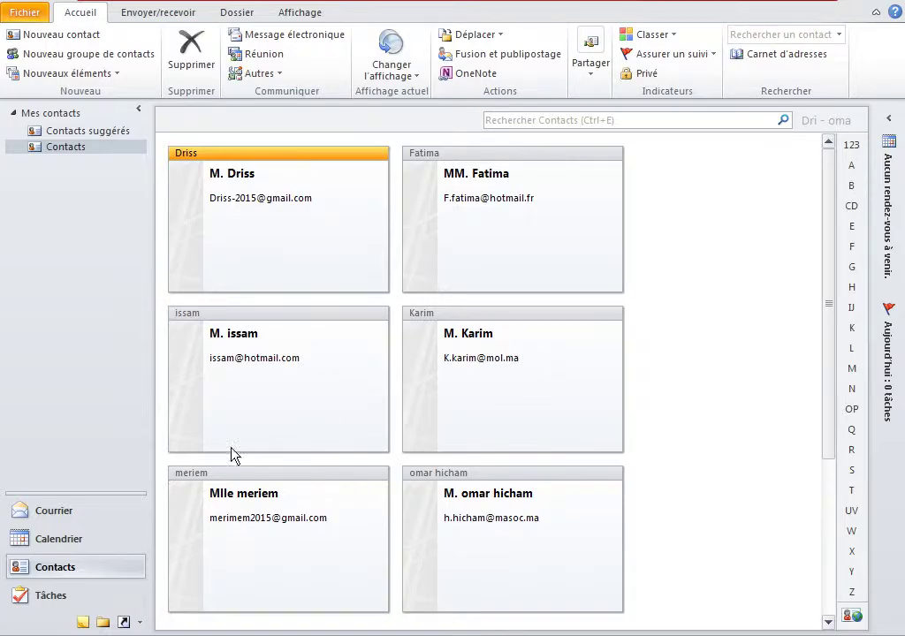
Go to Courrier and back to Contacts to show all six contact cards
left_click(65, 521)
left_click(69, 576)
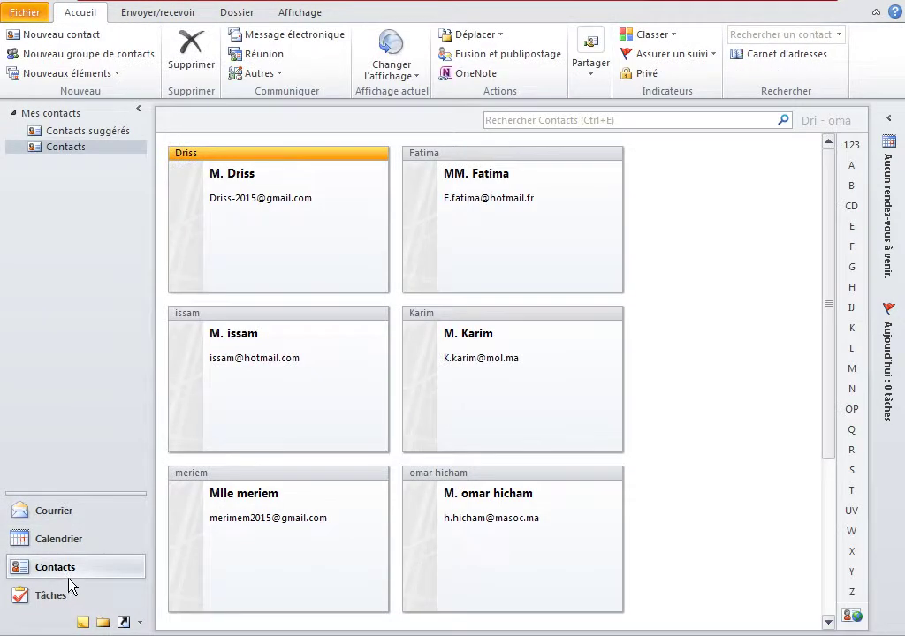
Create a new contact group and add all six Outlook contacts as its members
left_click(112, 55)
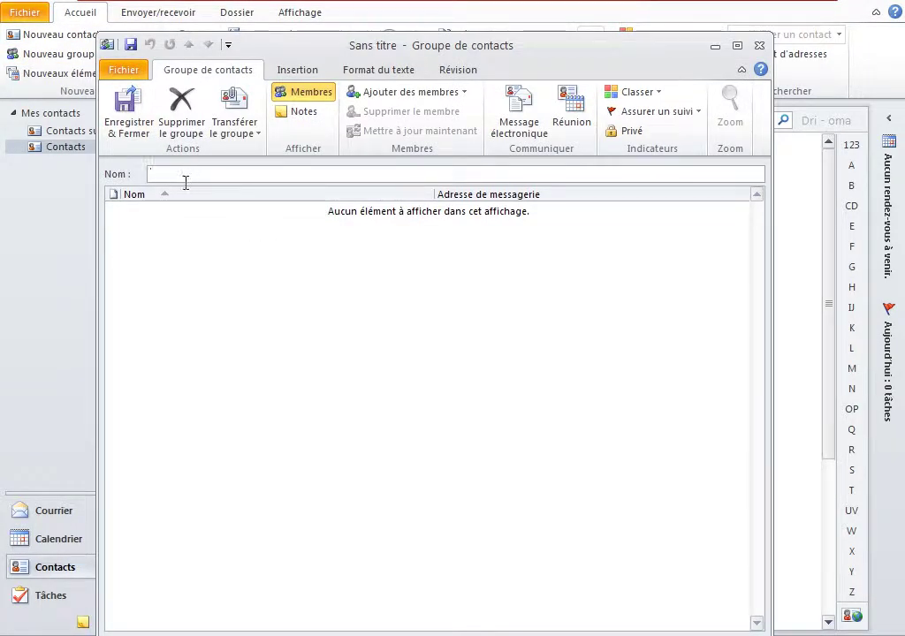
left_click(447, 94)
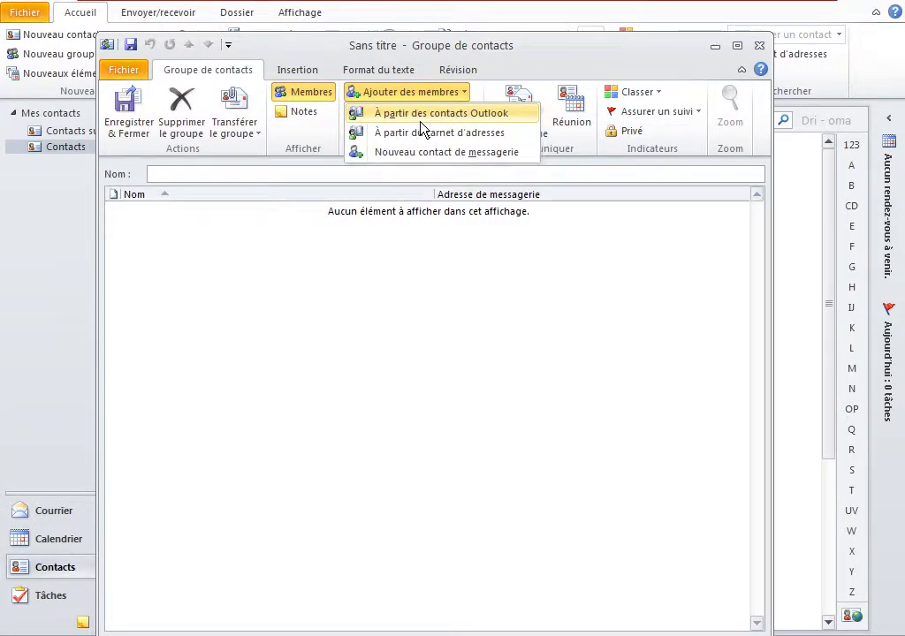
left_click(418, 124)
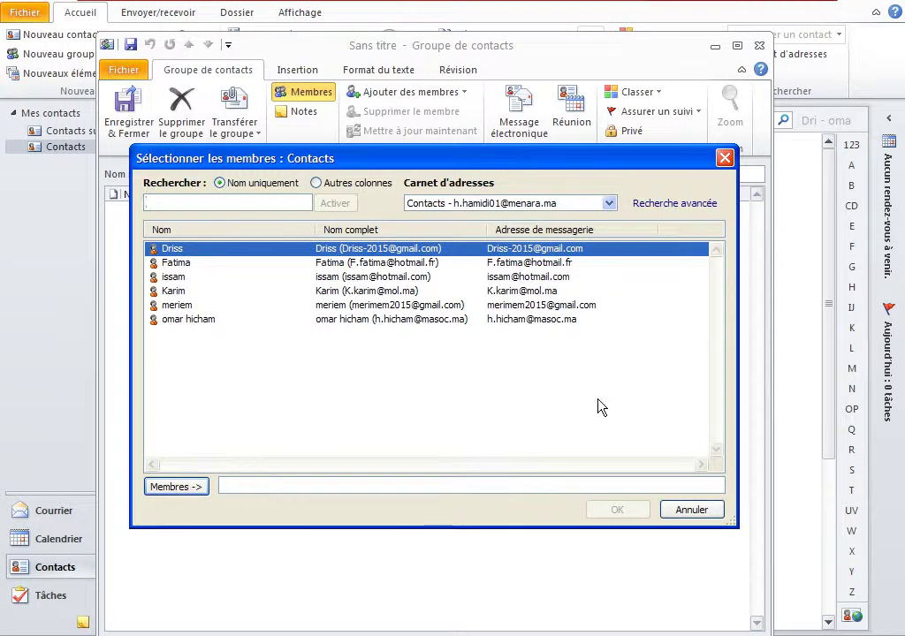
left_click_drag(606, 363, 318, 271)
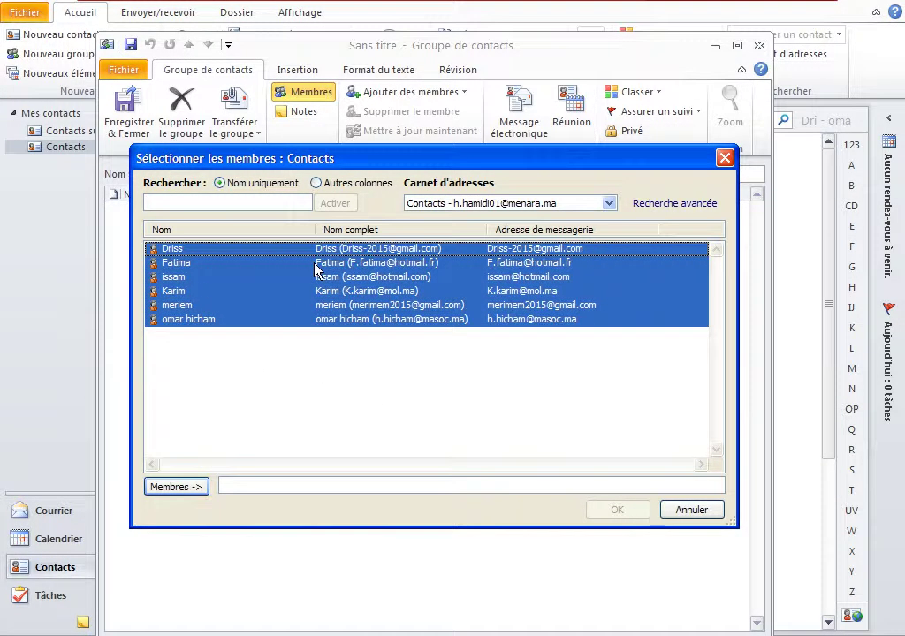
left_click(188, 488)
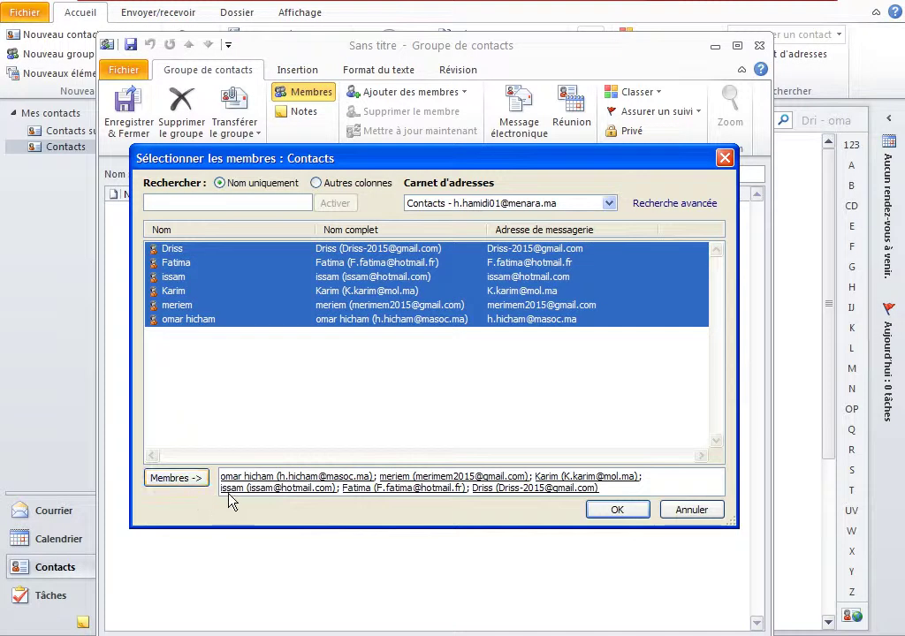
left_click(620, 512)
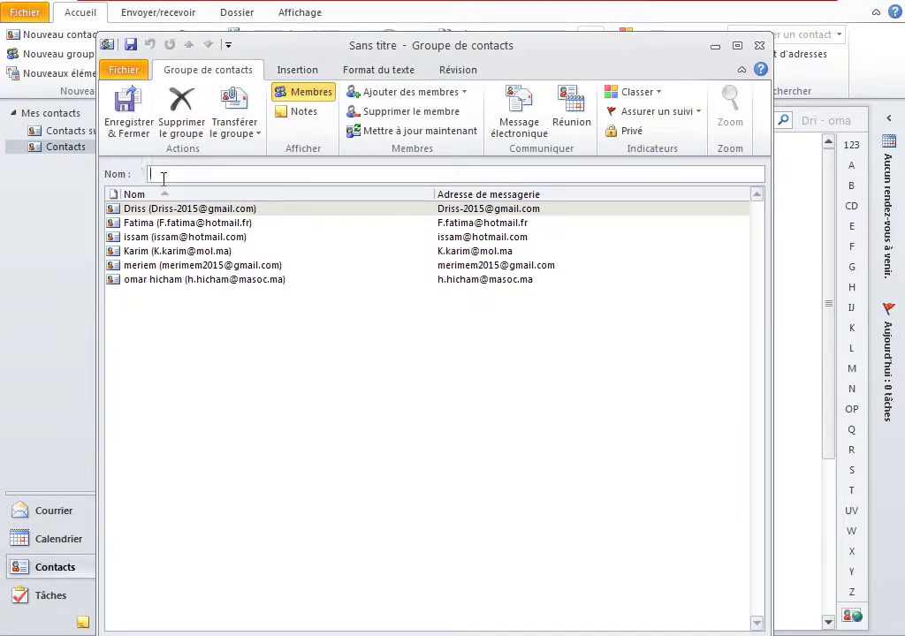
Name the six-member contact group mes_contacts
type("mes_")
type("contacts")
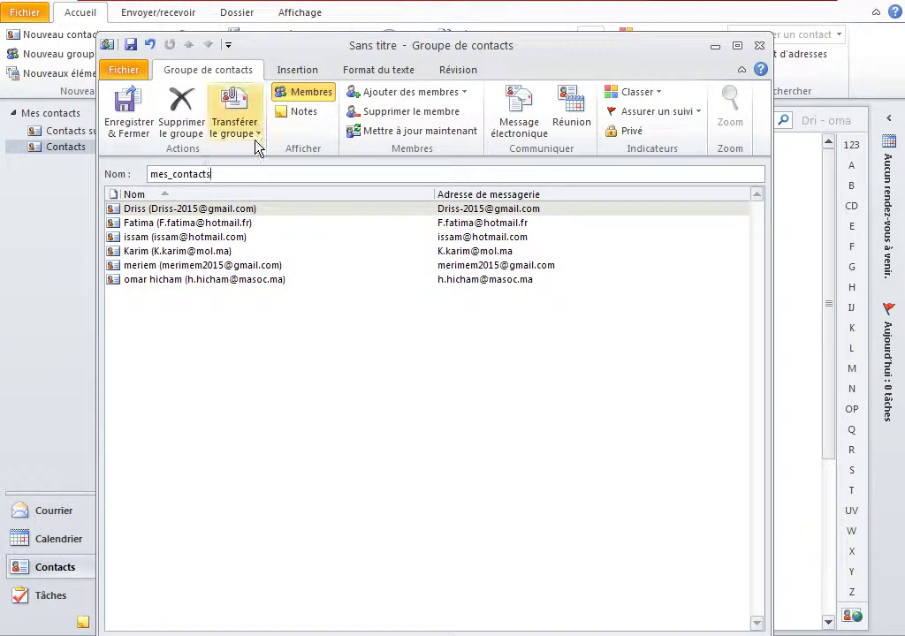
left_click(378, 69)
left_click(194, 68)
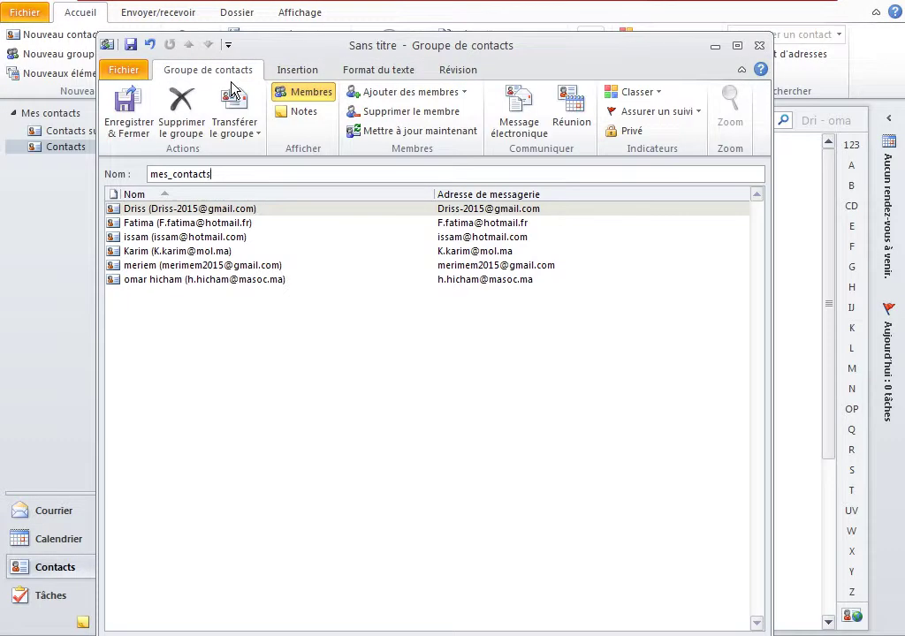
left_click(261, 136)
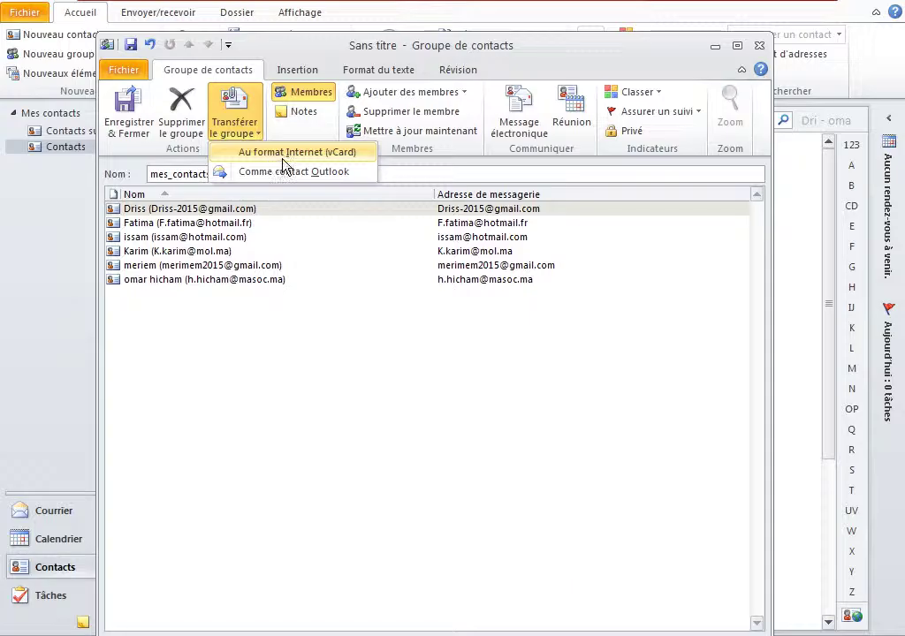
Forward the group as a mes_contacts.txt attachment, copy it, and switch to the Bureau folder window
left_click(349, 171)
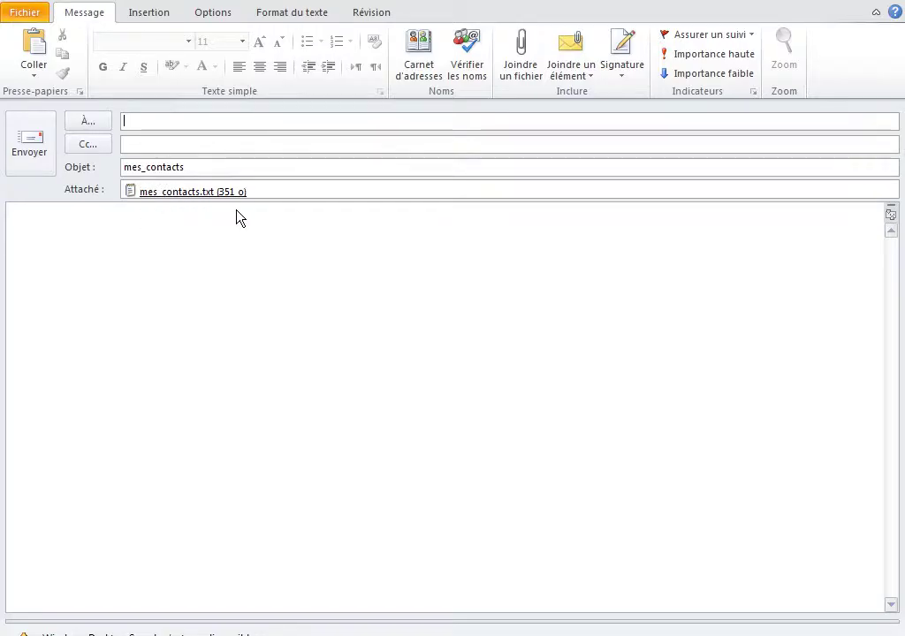
right_click(139, 192)
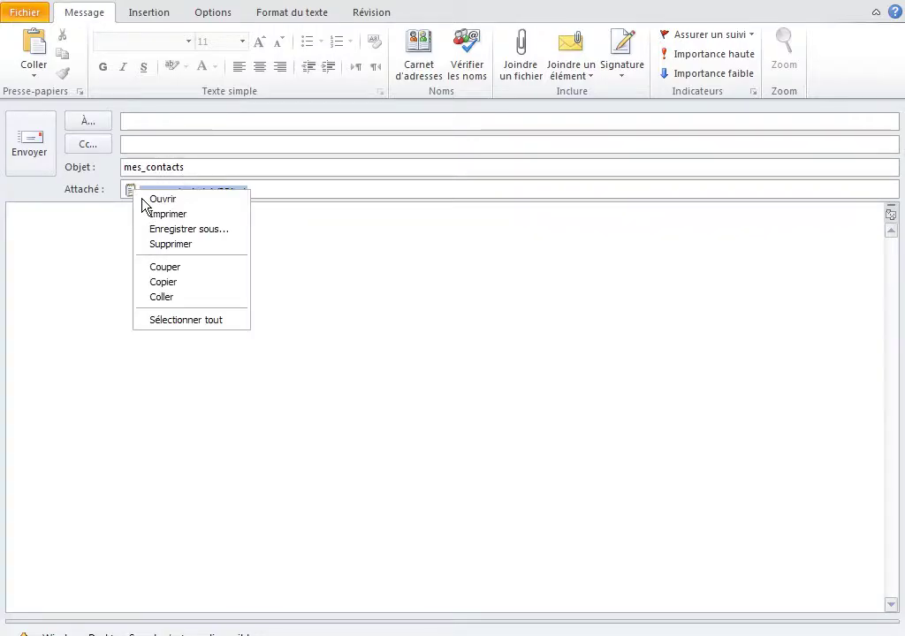
left_click(177, 284)
left_click(452, 630)
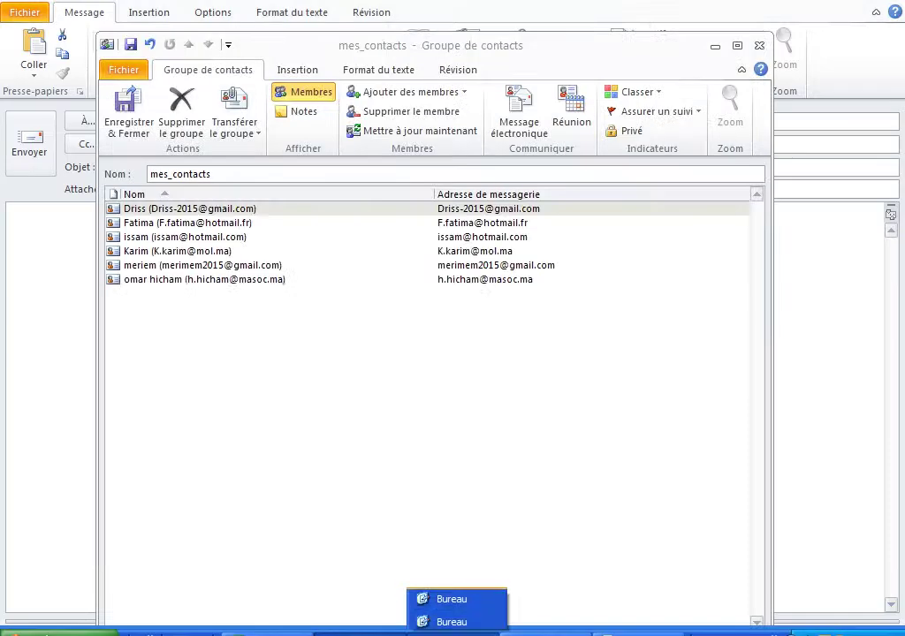
left_click(453, 617)
Paste the copied mes_contacts text file onto the Bureau desktop folder
right_click(375, 212)
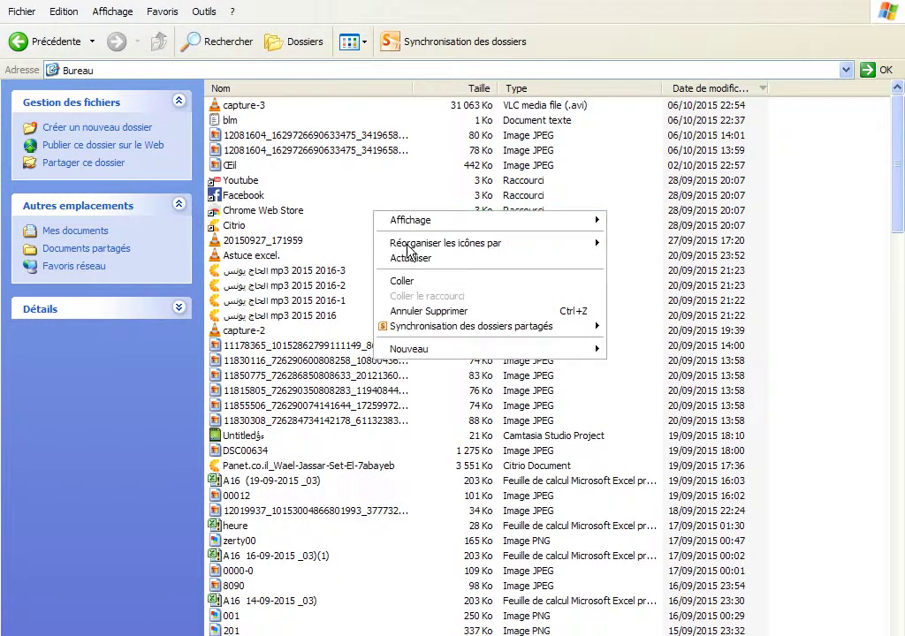
left_click(413, 285)
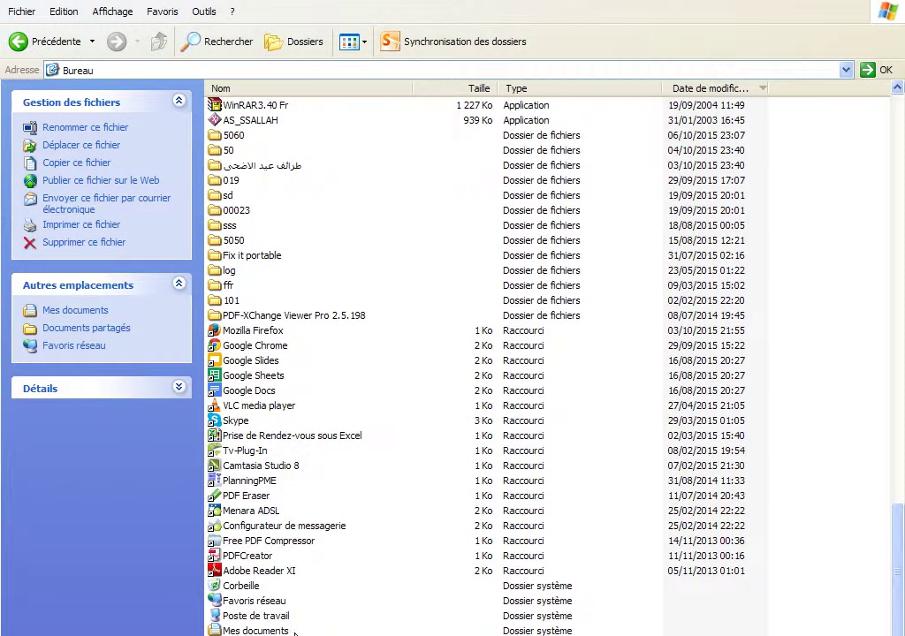
left_click(392, 245)
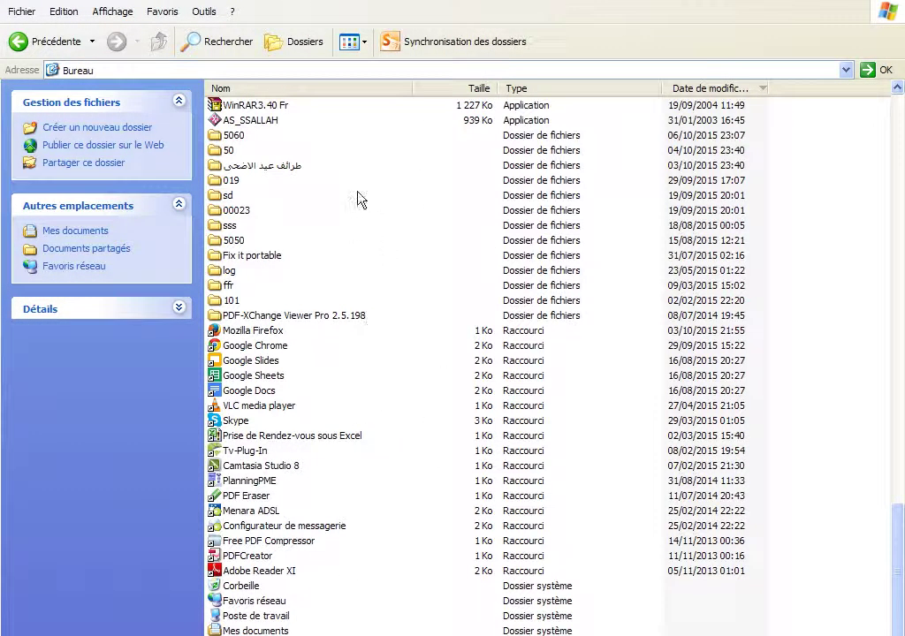
Sort the desktop files by modification date, then switch to the blank Excel workbook
left_click(683, 89)
left_click(682, 89)
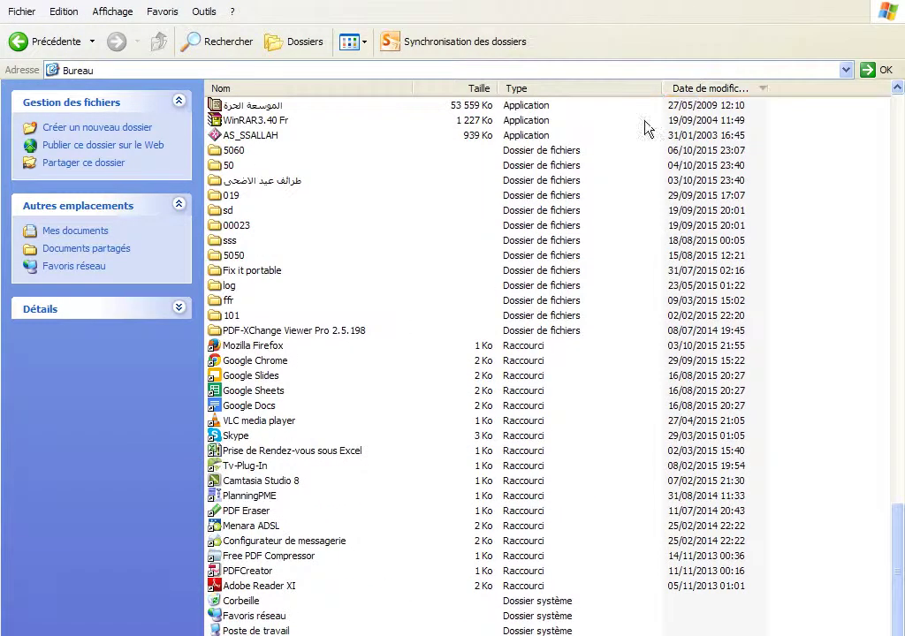
scroll(432, 247, "up", 6)
scroll(432, 246, "up", 10)
scroll(432, 247, "up", 10)
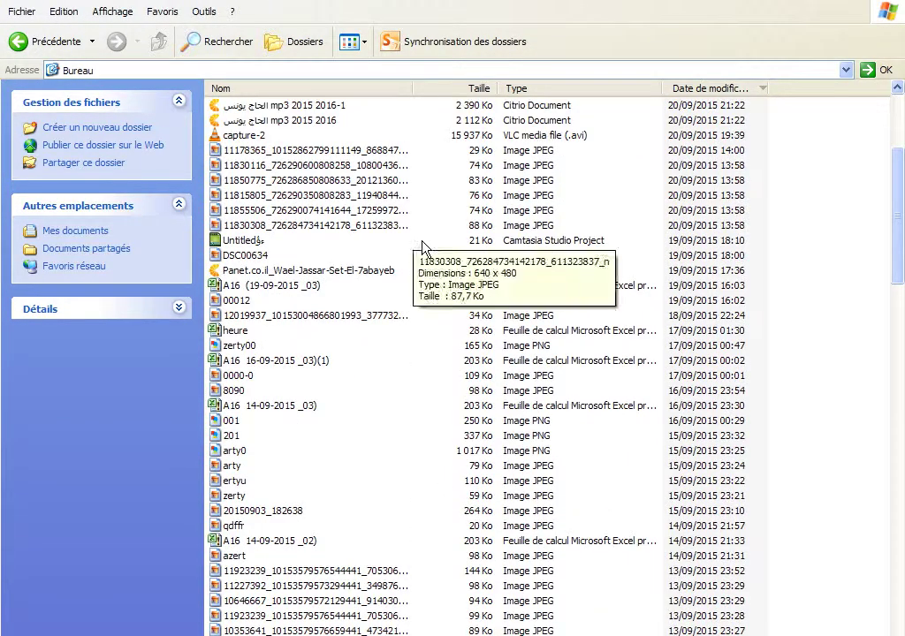
scroll(424, 247, "up", 5)
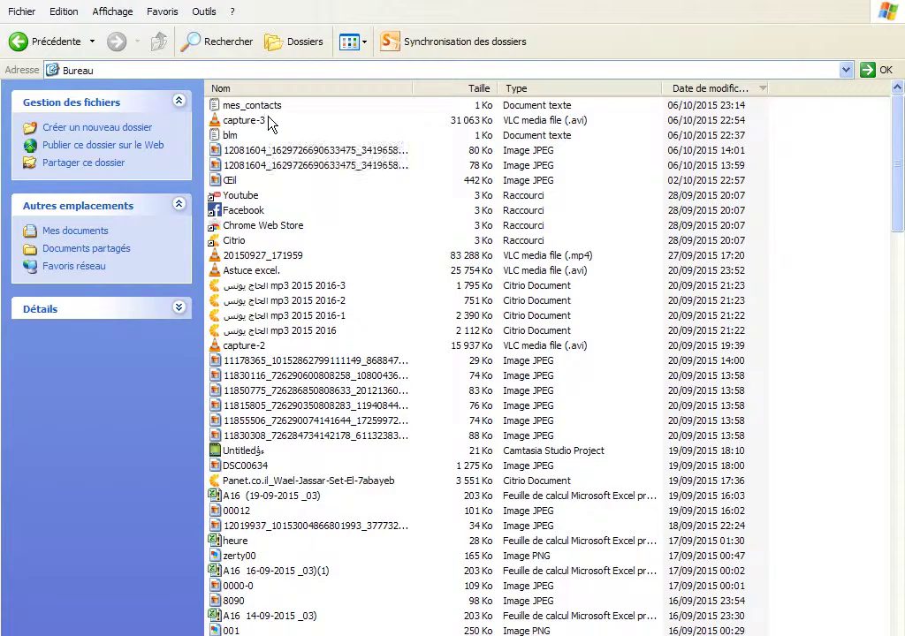
left_click(265, 629)
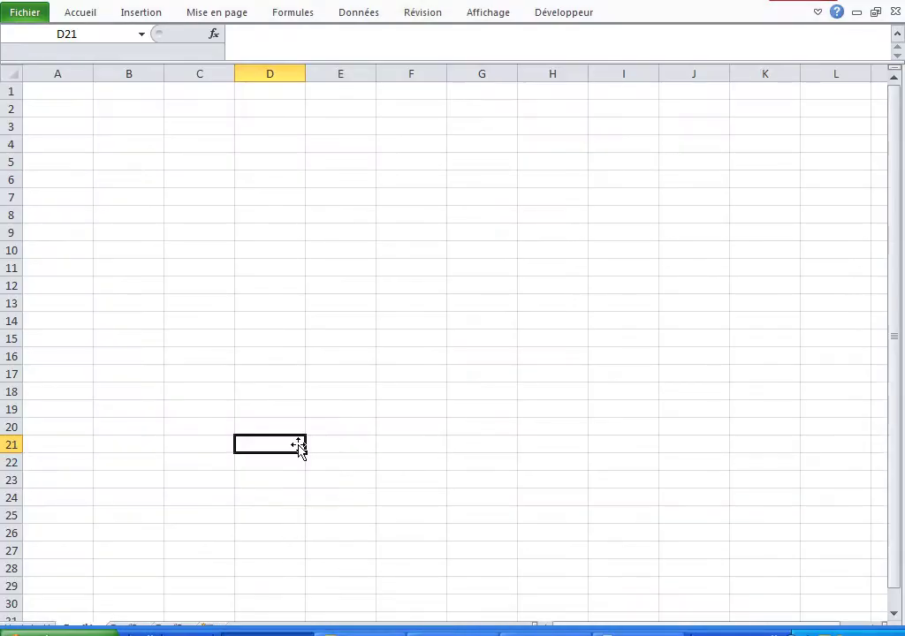
Open mes_contacts from the desktop in Excel, filtering the file list to text files
left_click(27, 14)
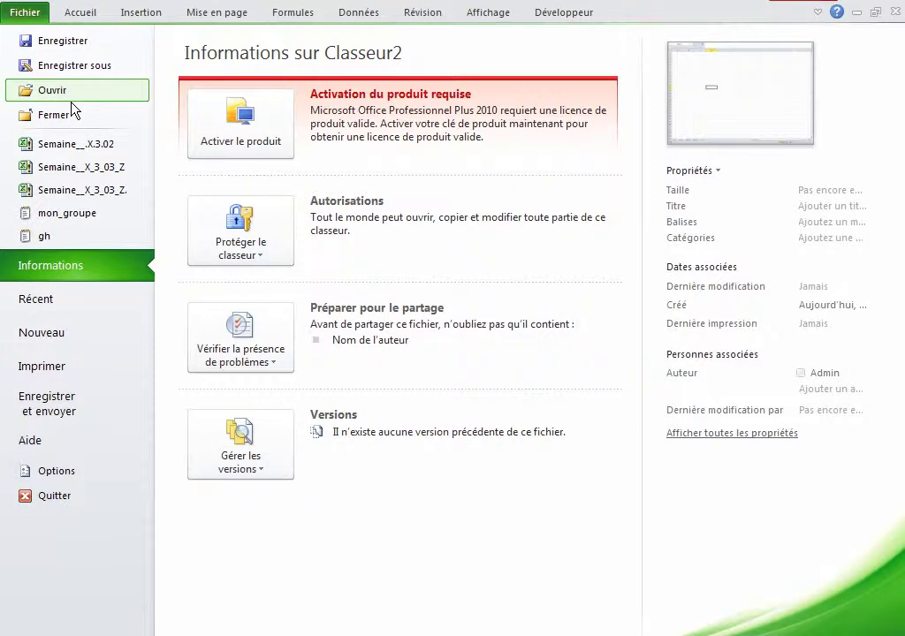
left_click(72, 99)
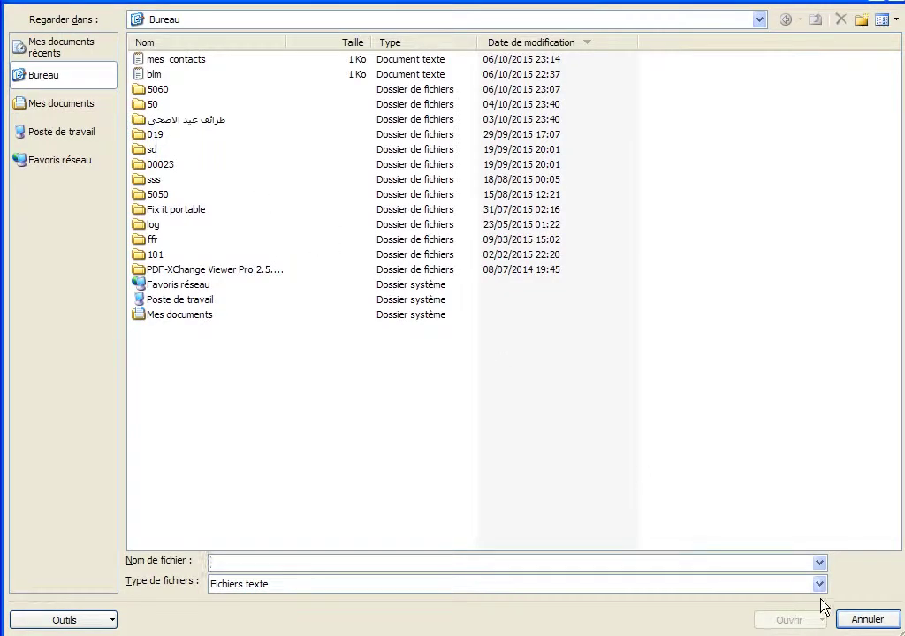
left_click(819, 583)
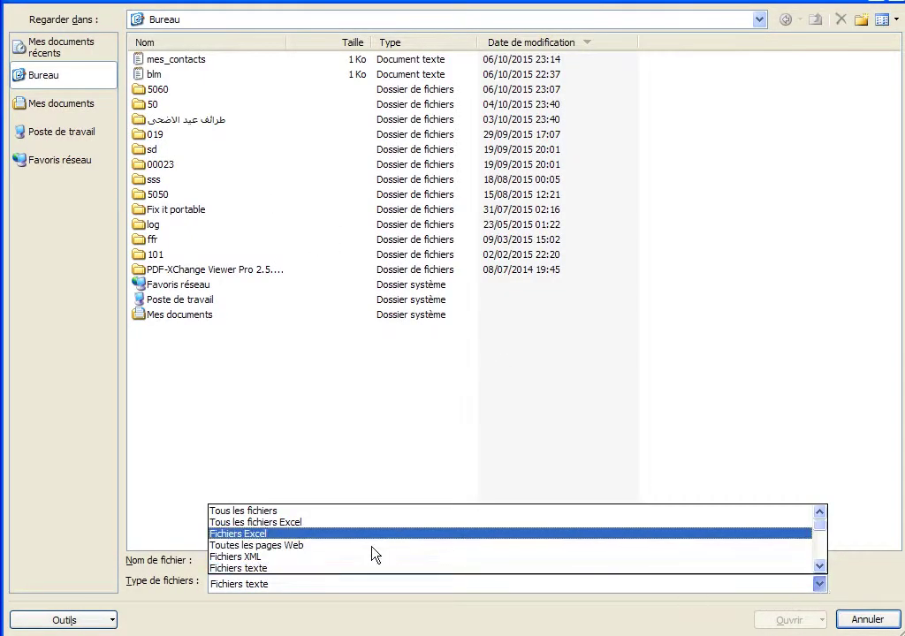
left_click(285, 523)
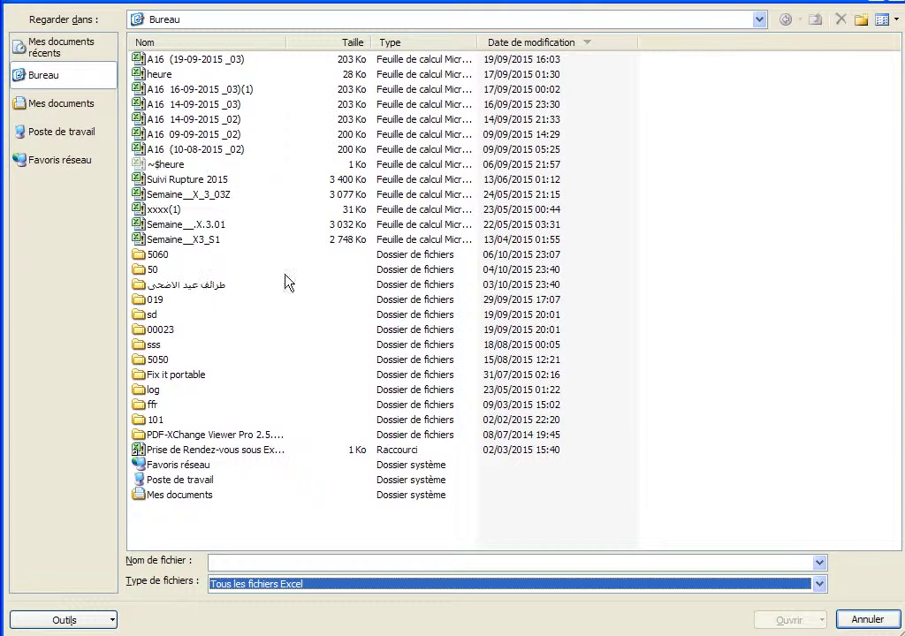
left_click(819, 583)
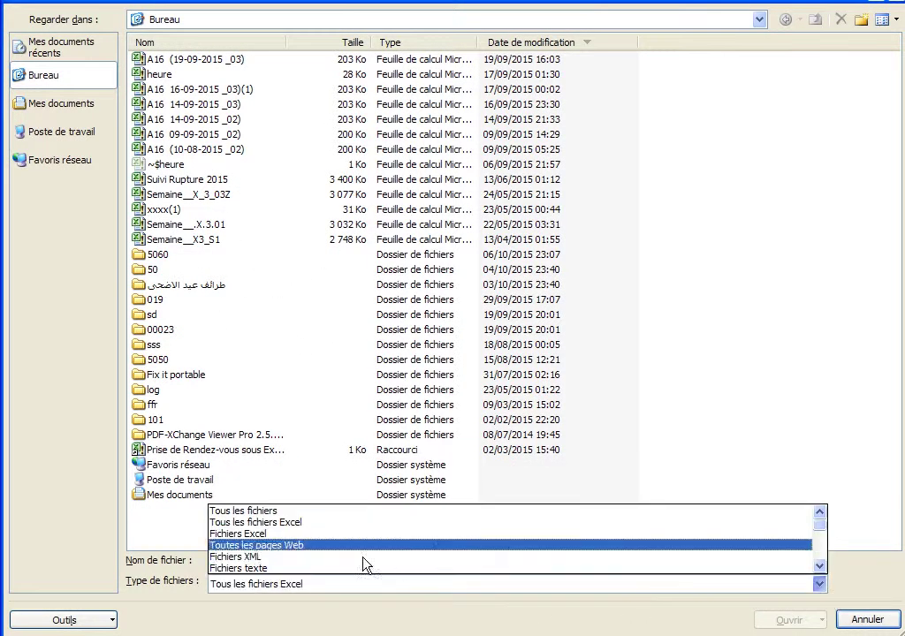
left_click(274, 571)
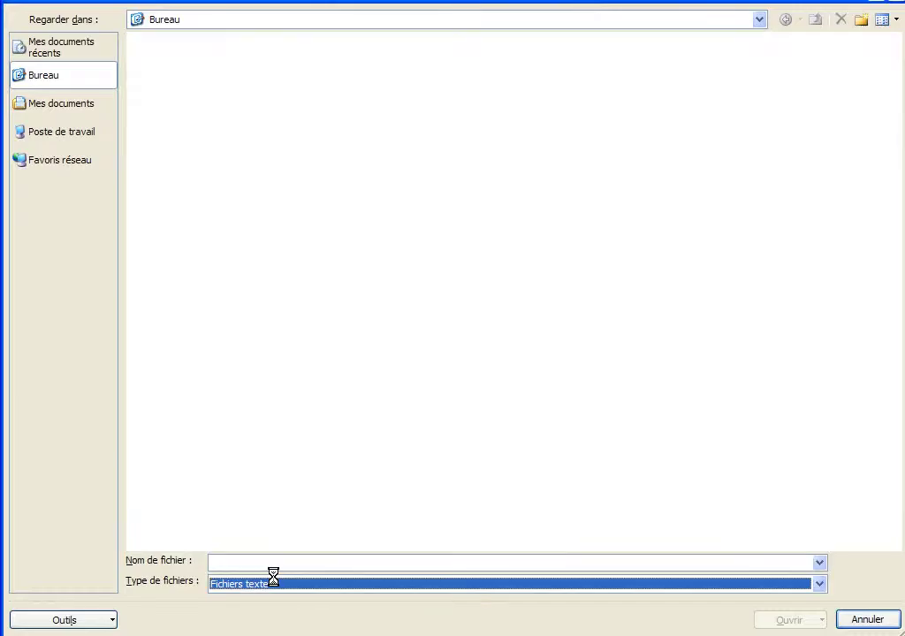
left_click(175, 59)
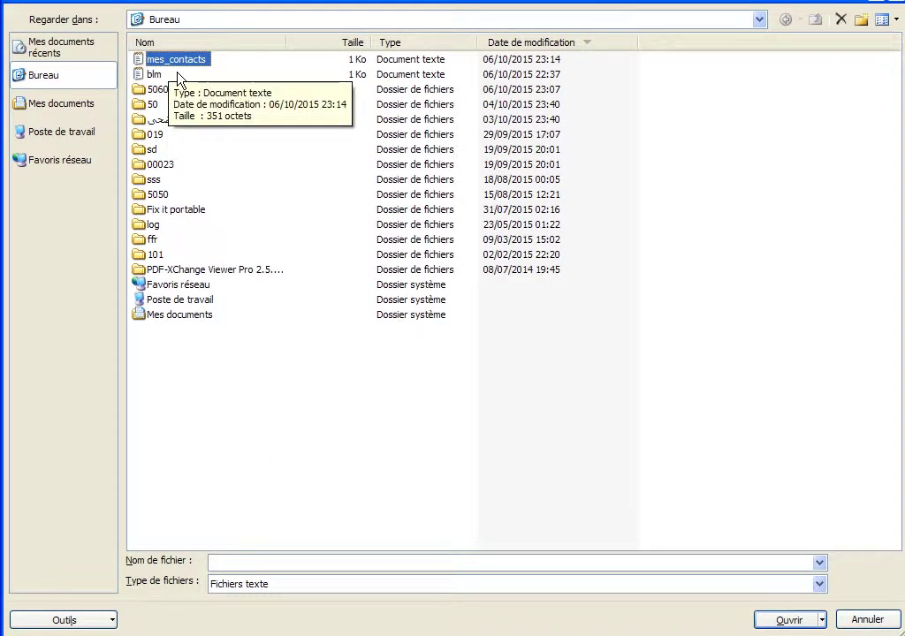
left_click(784, 621)
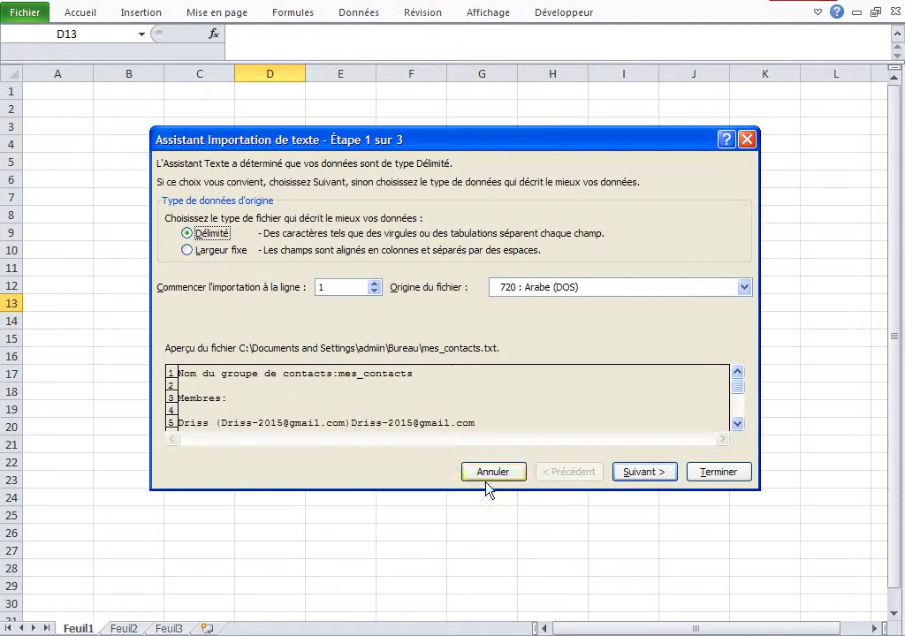
Run the text import wizard with delimited data and default settings to finish the import
left_click(659, 477)
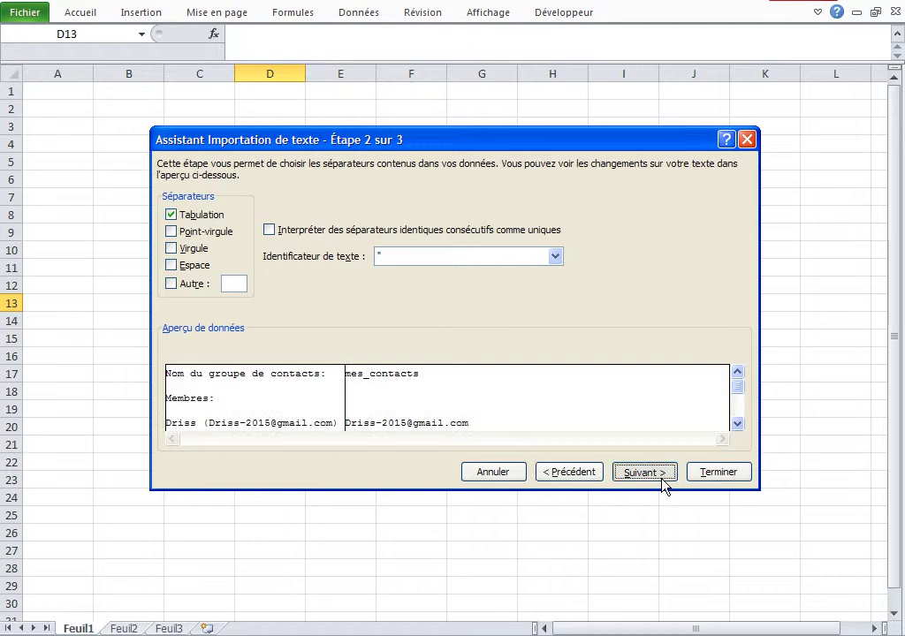
left_click(663, 477)
left_click(694, 475)
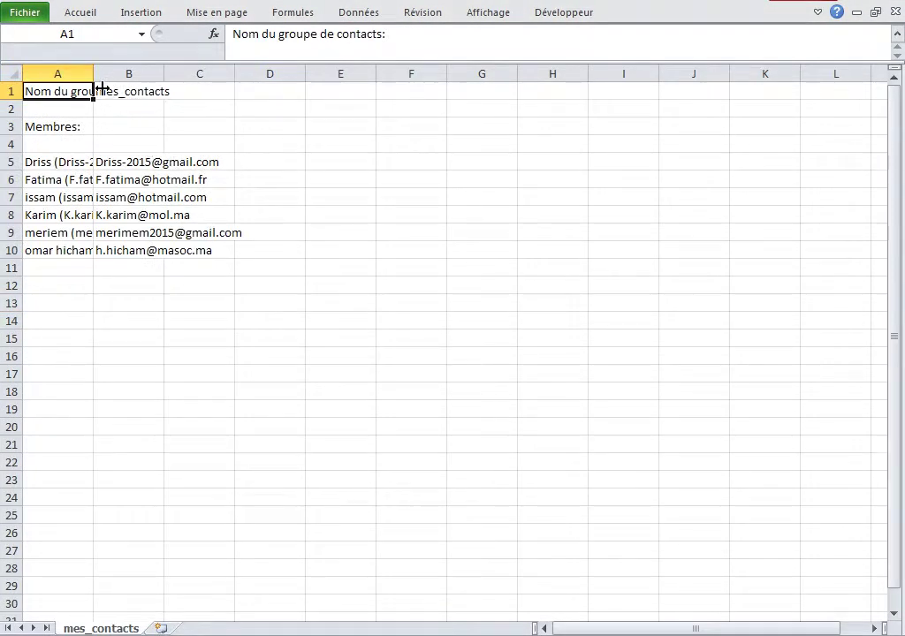
Autofit column A so entries like 'Nom du groupe de contacts:' show completely
double_click(93, 77)
left_click(268, 392)
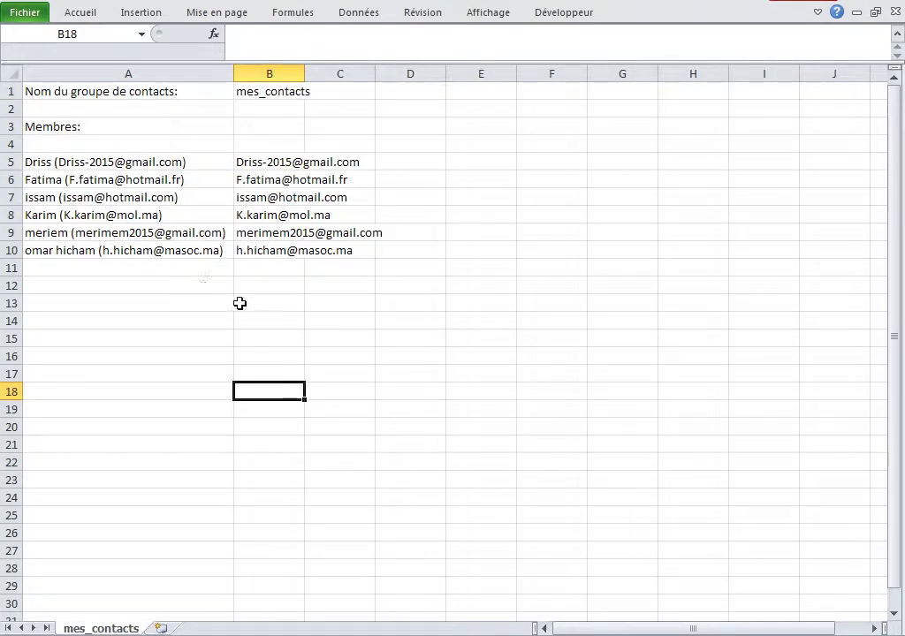
left_click(408, 323)
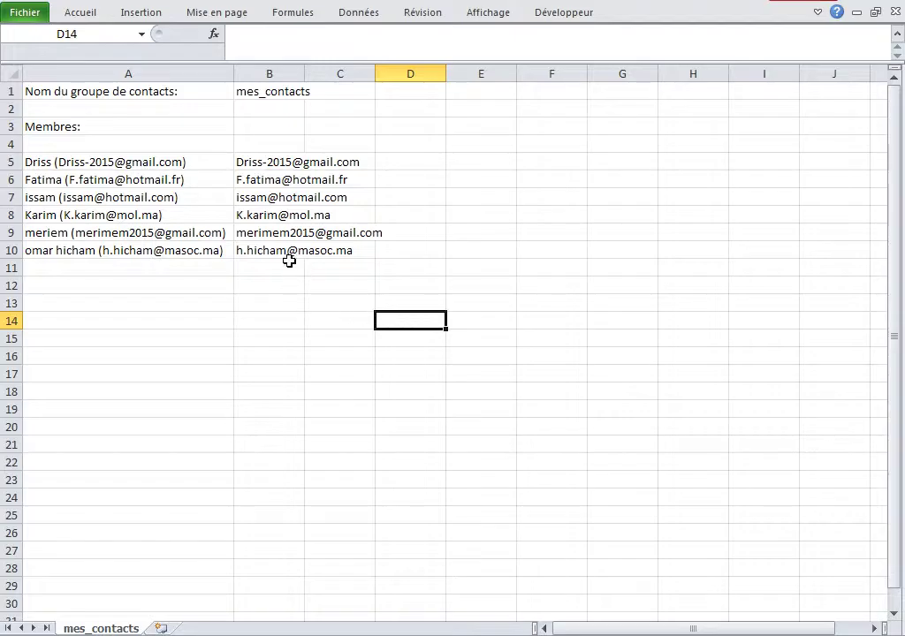
left_click(396, 362)
Enter a person's name in cell E17 and a date in cell E21
left_click(478, 376)
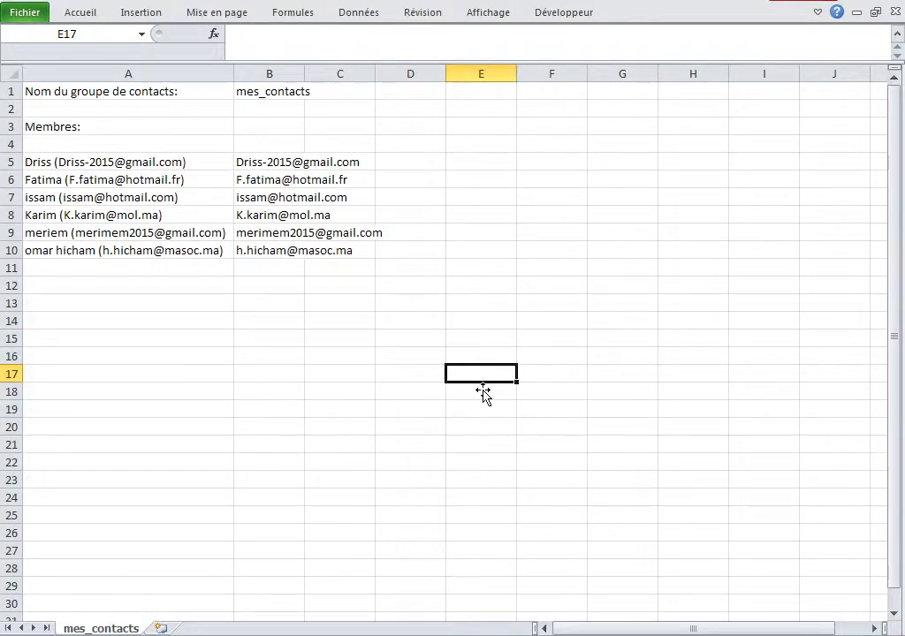
type("Siha")
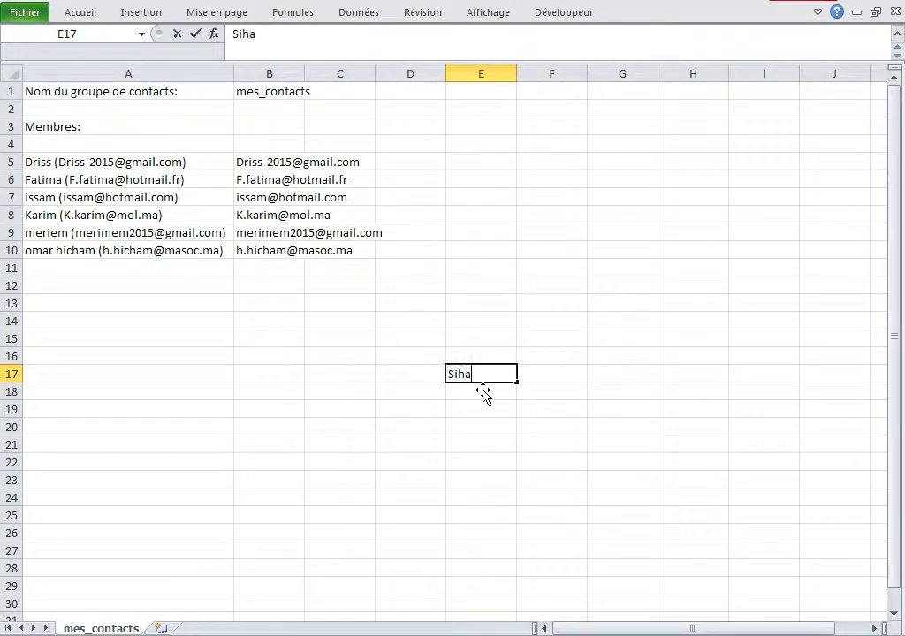
type("mid")
left_click(474, 445)
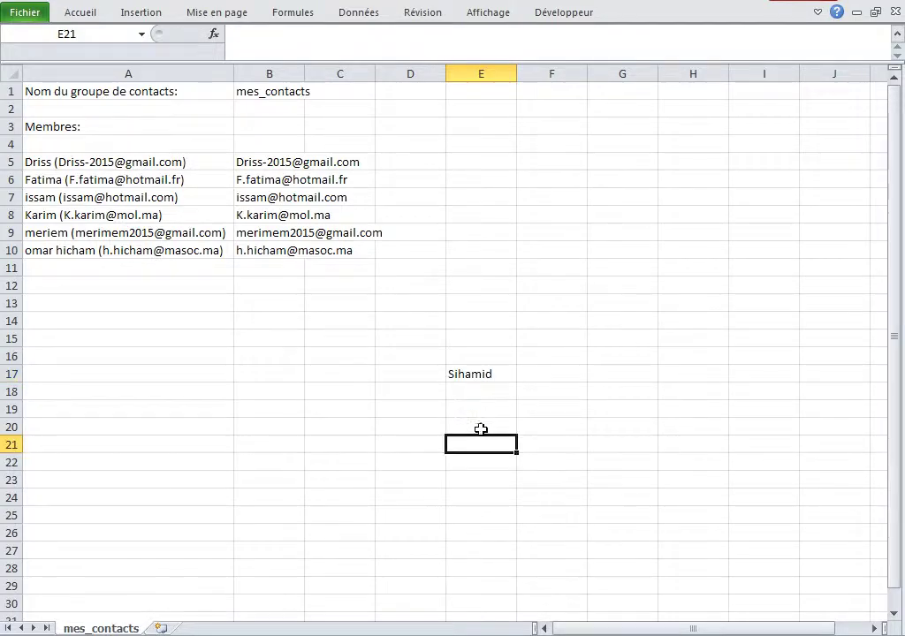
type("06-")
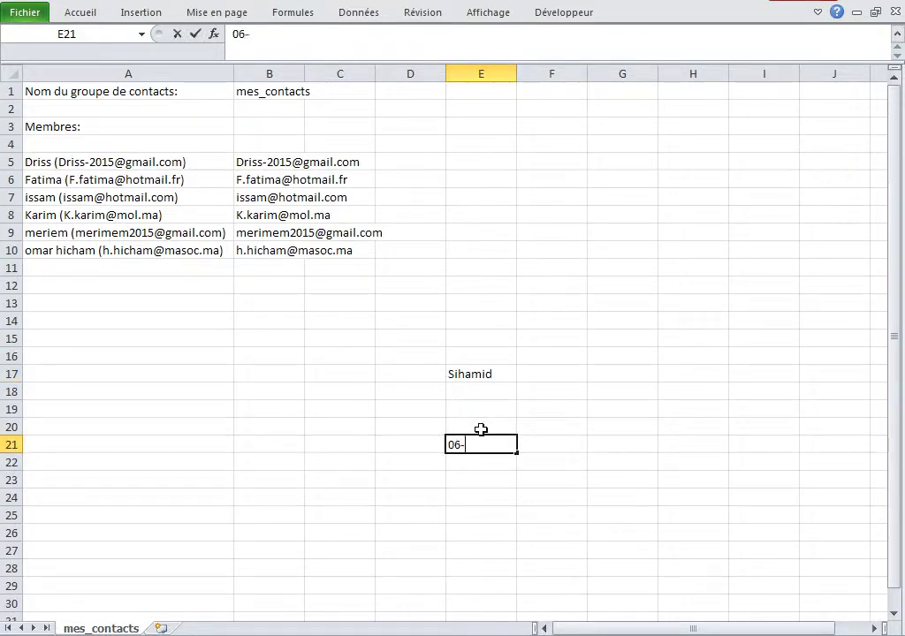
type("010-")
type("2015")
key("Return")
Enlarge the text in cells D16:F23 to 20 points
left_click_drag(410, 356, 548, 481)
right_click(539, 435)
left_click(636, 449)
left_click(636, 449)
left_click(636, 449)
left_click(636, 449)
left_click(636, 449)
left_click(640, 364)
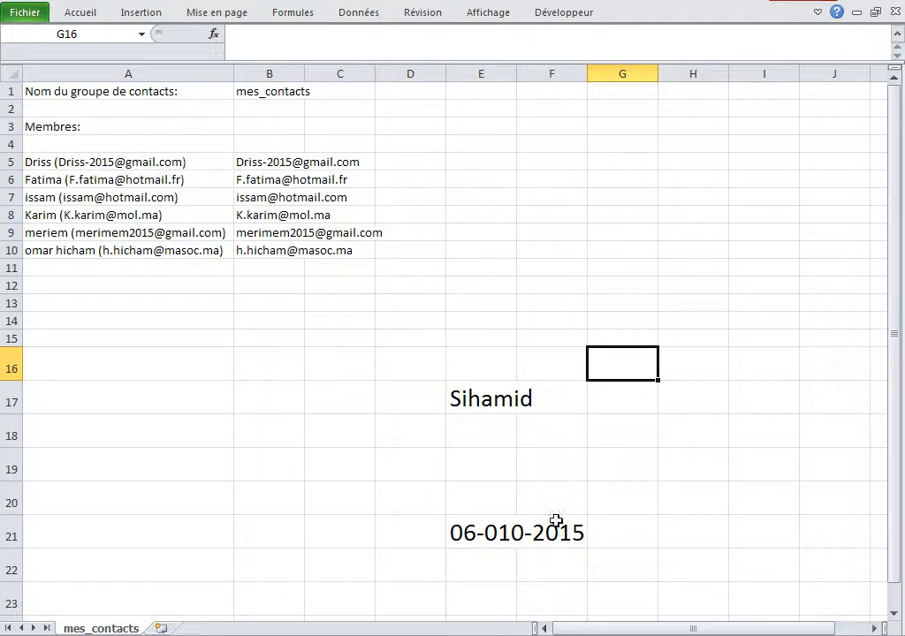
Correct the date in E21 to 06/10/2015 by removing the extra 0
double_click(477, 532)
key("Right")
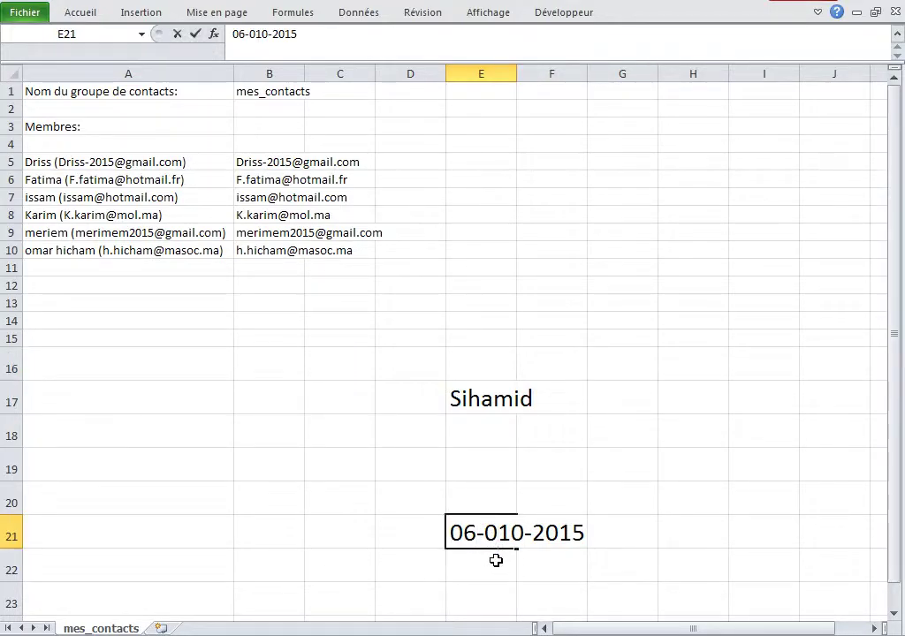
key("Delete")
left_click(605, 466)
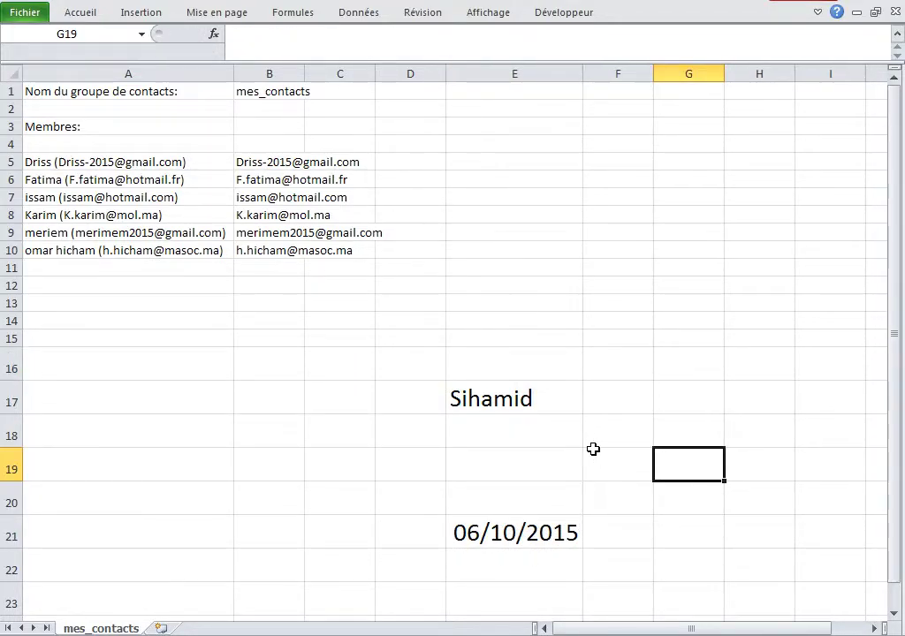